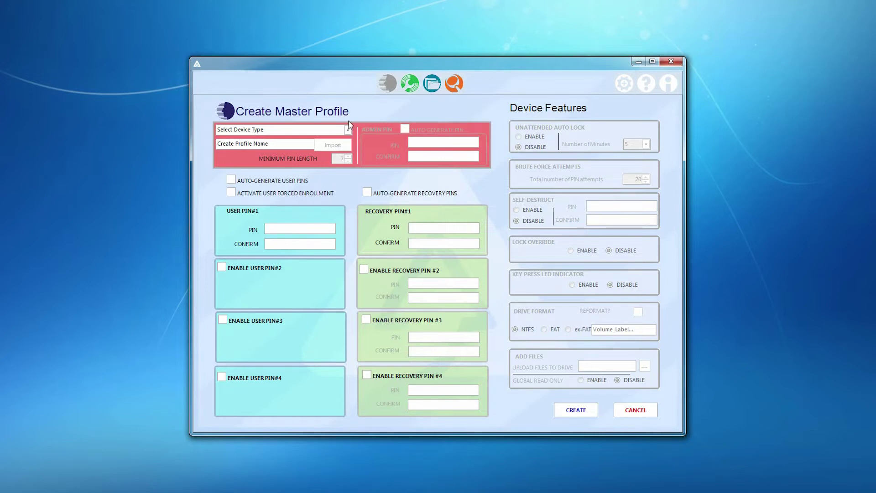
Choose Aegis Secure Key 3z as the device type and name the profile 'ask3z profile 1'.
click(347, 130)
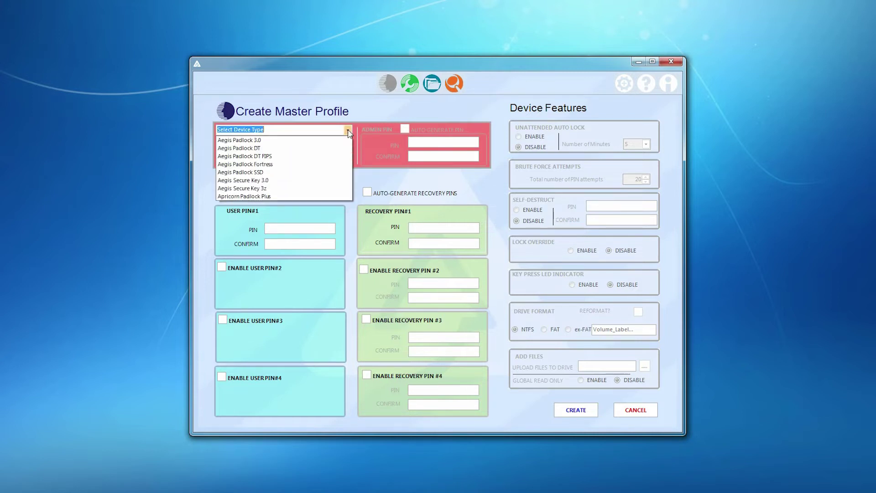
click(276, 188)
click(291, 144)
text(ask3z profile 1)
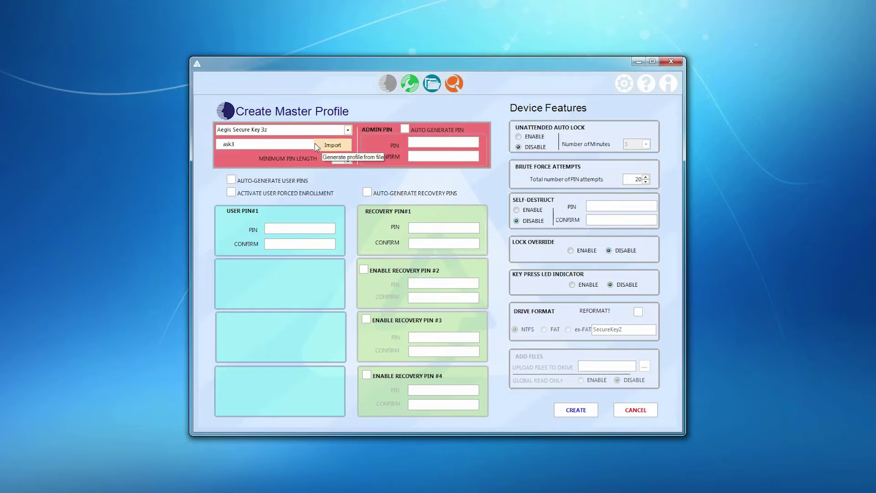
Import the 'hipaa compliant' saved profile, turn off auto-generated user PINs, and select the minimum PIN length.
click(338, 145)
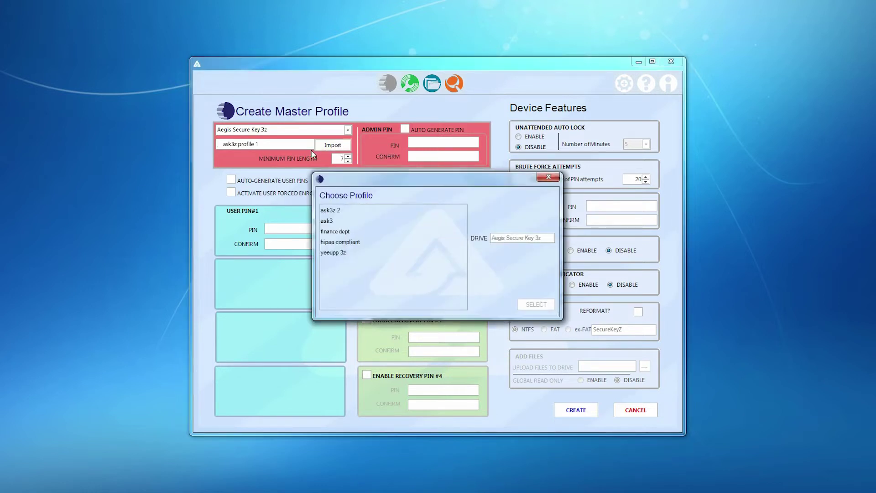
click(340, 242)
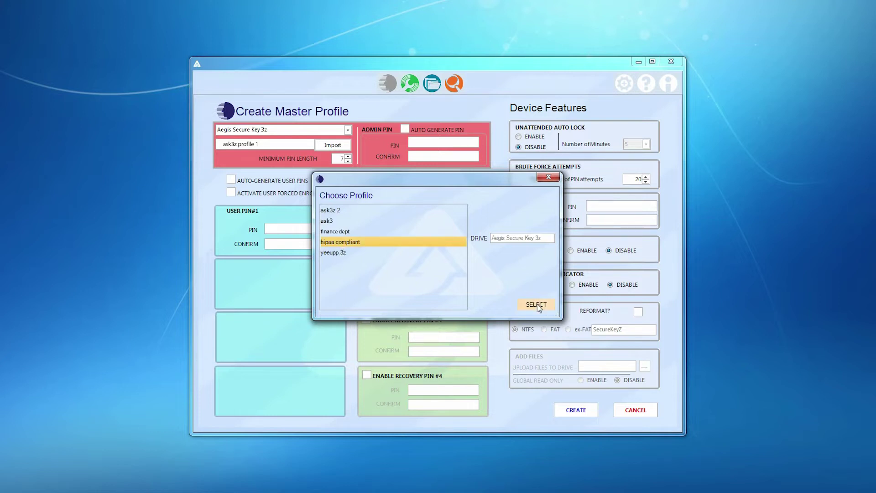
click(536, 305)
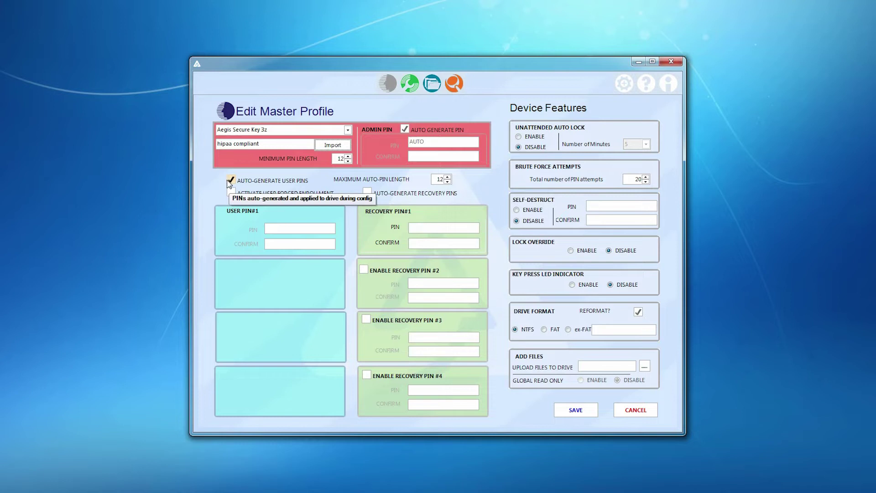
click(231, 180)
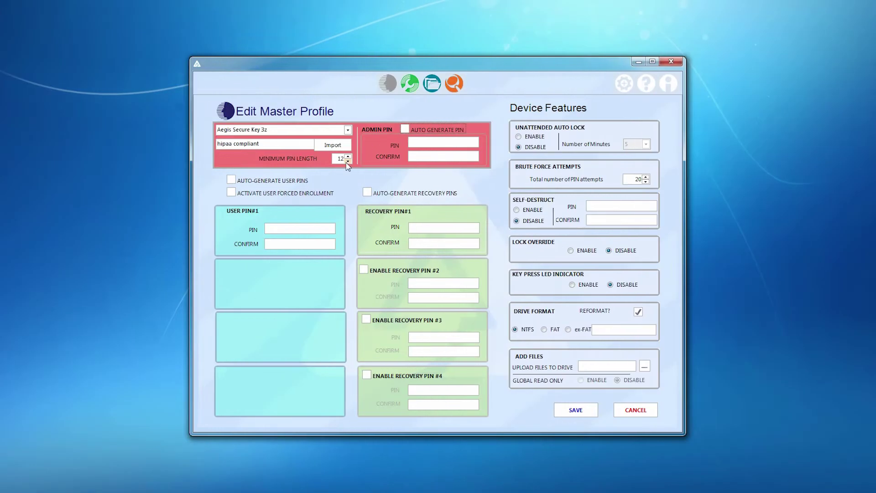
click(348, 160)
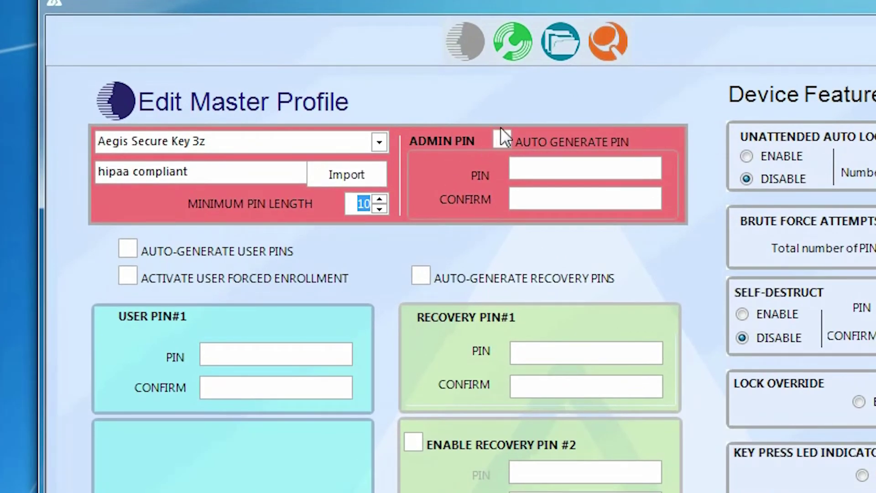
Enter and confirm a manual admin PIN, then switch the admin PIN to auto-generated.
click(504, 140)
click(507, 139)
click(529, 167)
click(568, 200)
click(513, 134)
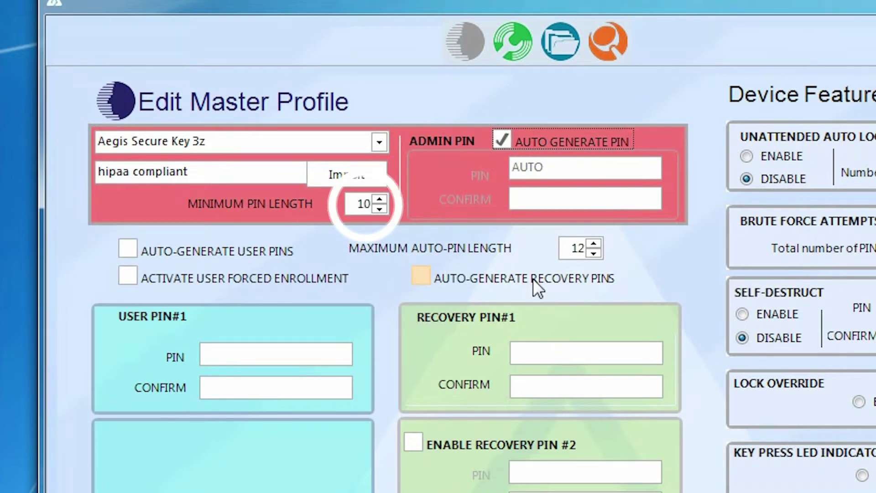
Auto-generate recovery PINs with a 14-digit maximum, swapping auto user PINs for user forced enrollment.
click(533, 279)
click(593, 254)
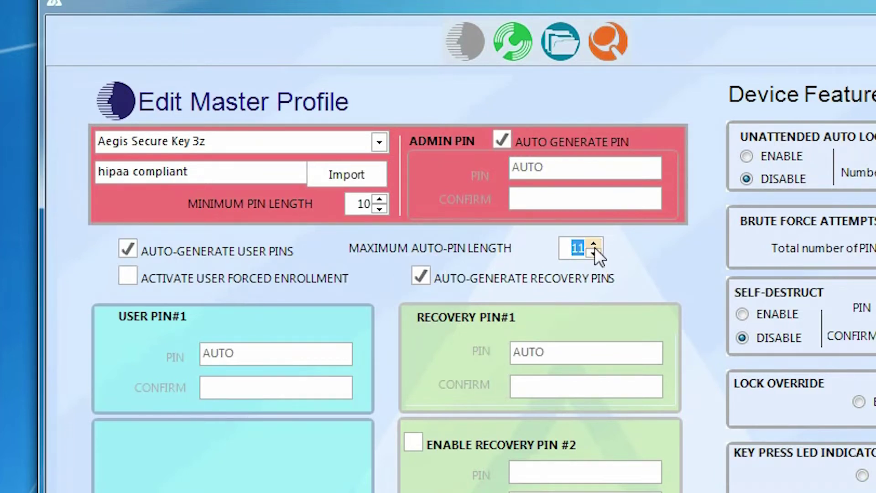
click(597, 241)
click(597, 242)
click(597, 242)
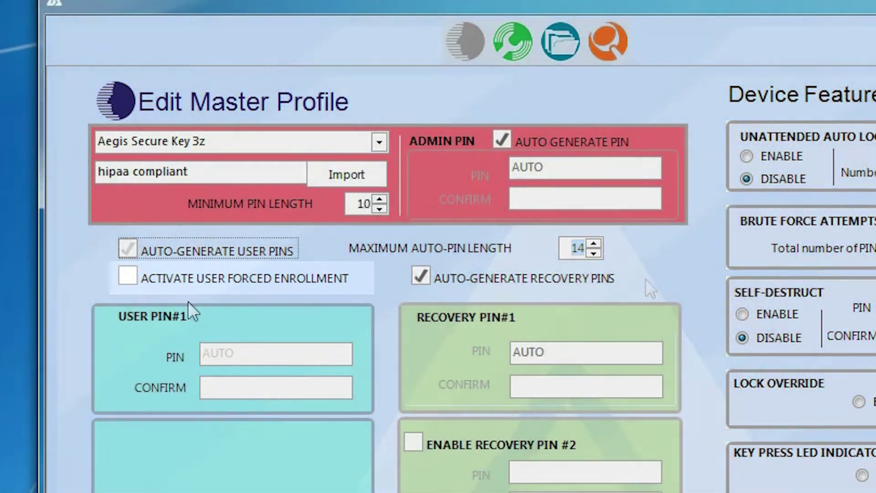
click(128, 249)
click(127, 276)
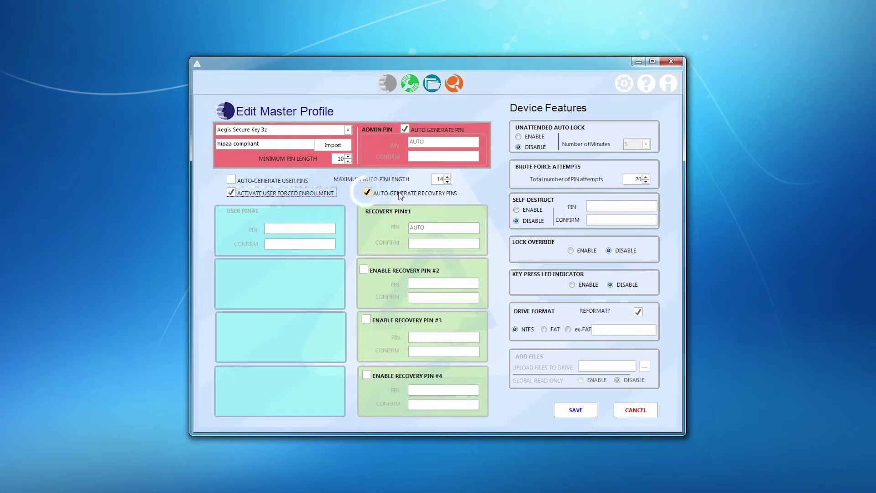
Enable recovery PINs #2, #3 and #4 and turn user forced enrollment off.
click(369, 270)
click(366, 319)
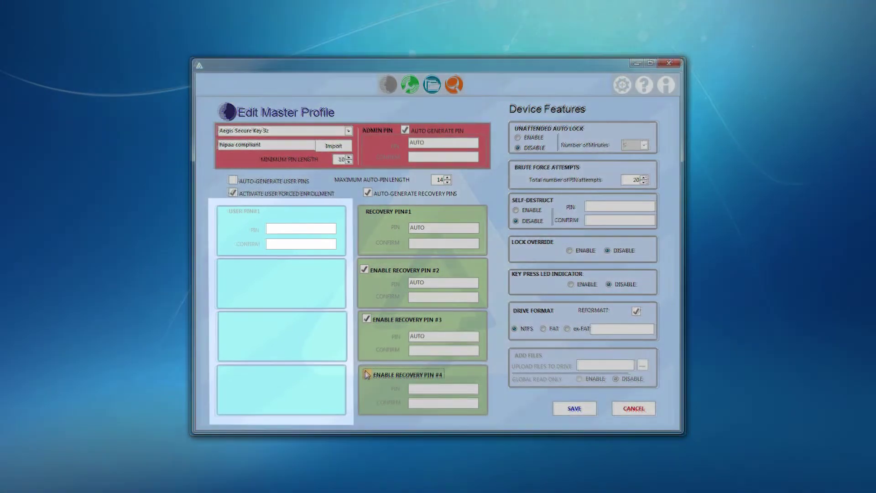
click(367, 375)
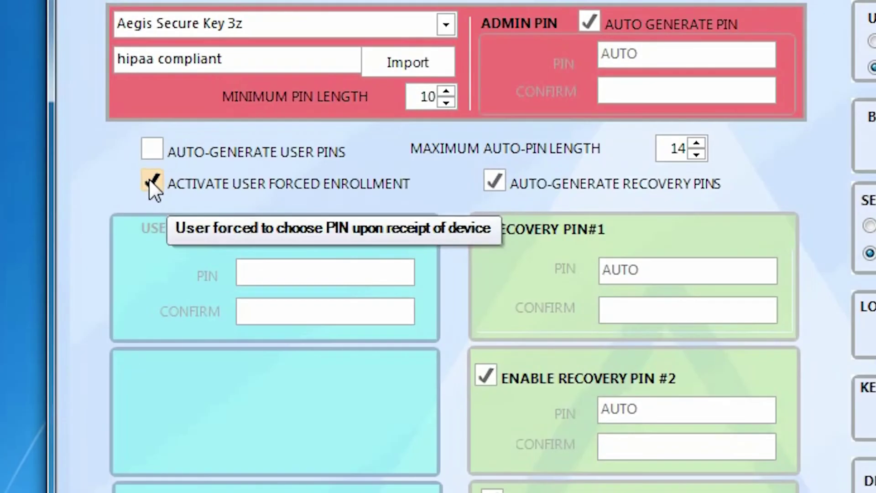
click(230, 192)
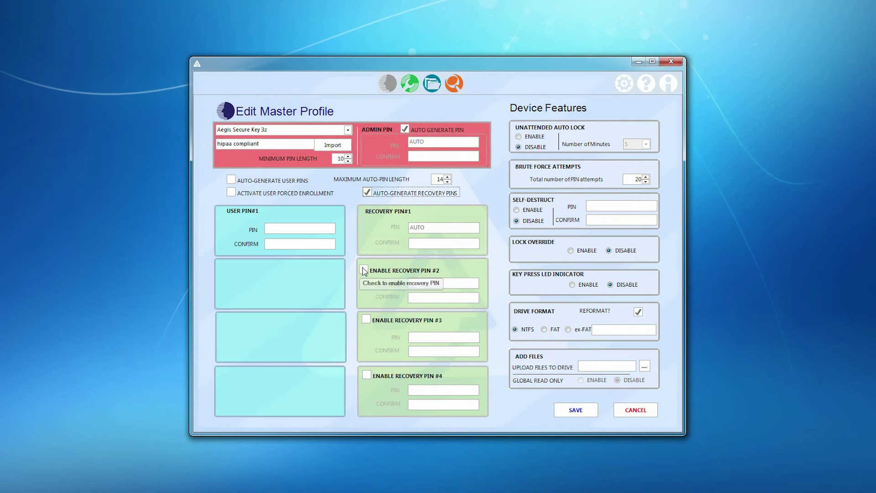
Re-enable recovery PINs #2 through #4 and stop auto-generating recovery PINs.
click(365, 270)
click(364, 270)
click(366, 318)
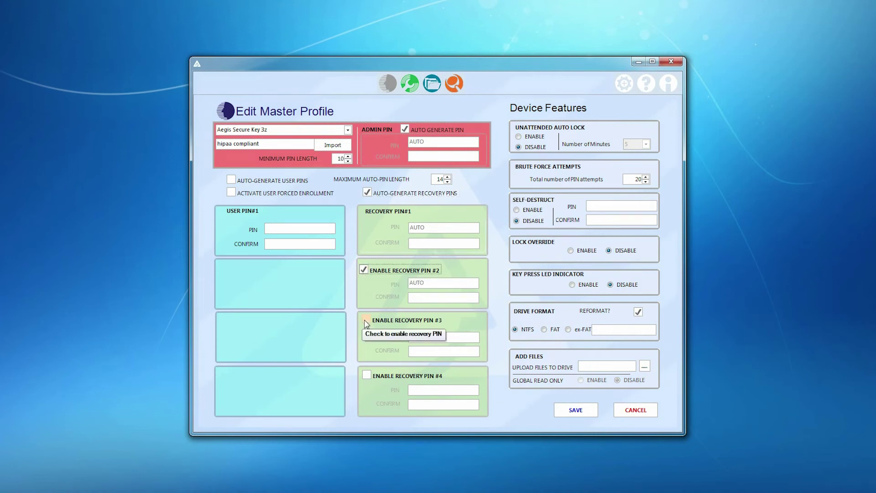
click(368, 375)
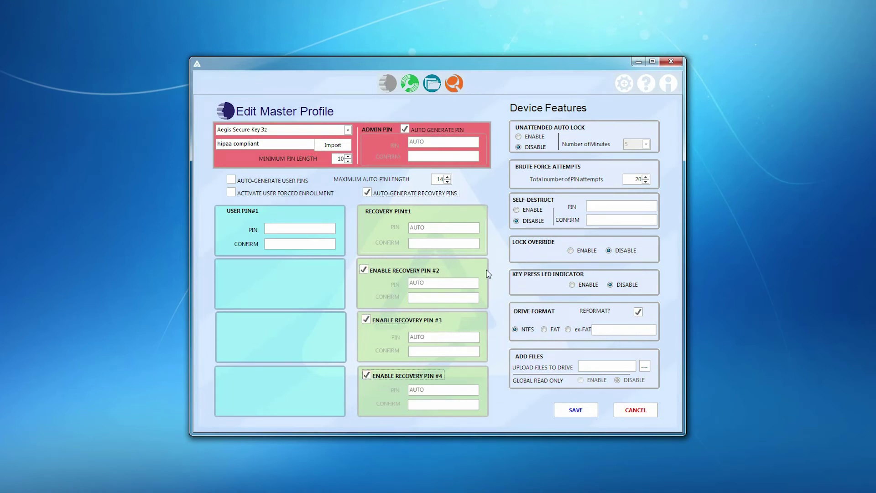
click(368, 192)
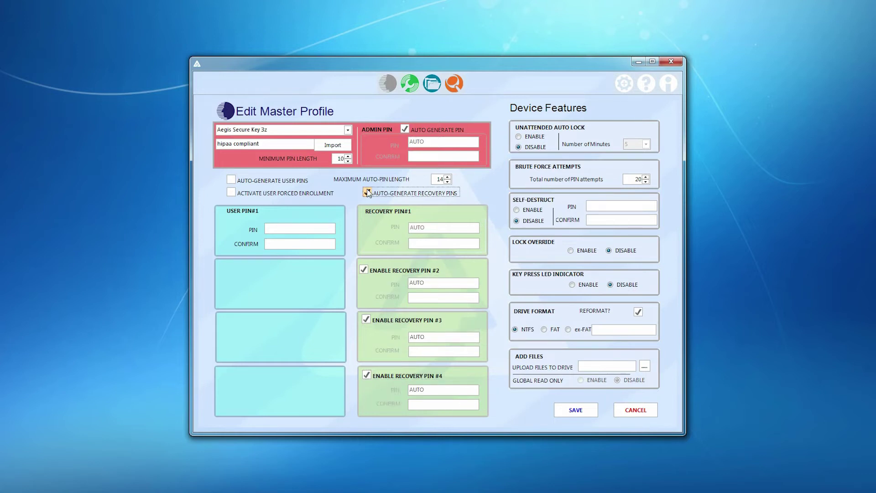
click(368, 192)
Turn auto-generated recovery PINs back on and cancel the folder-upload browser.
key(space)
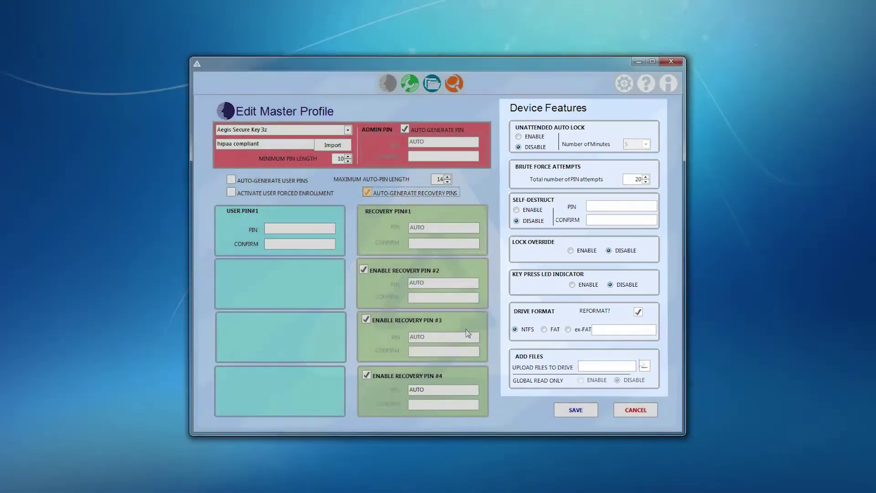
click(743, 426)
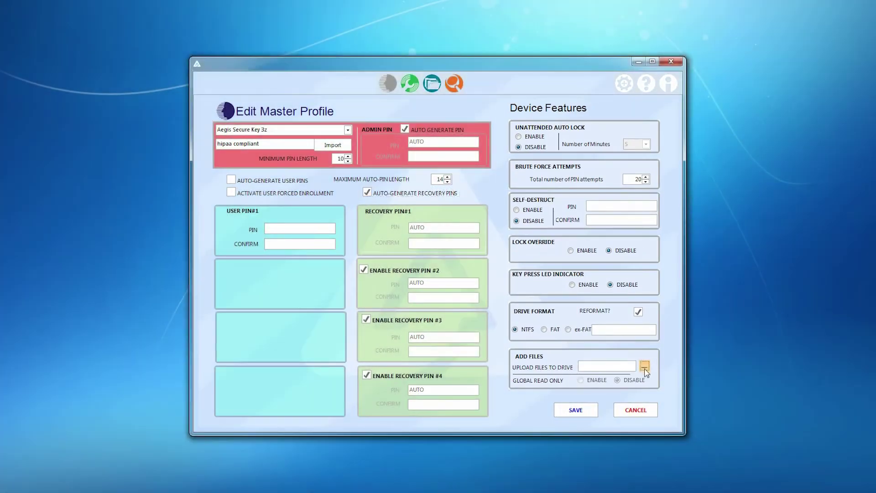
click(510, 193)
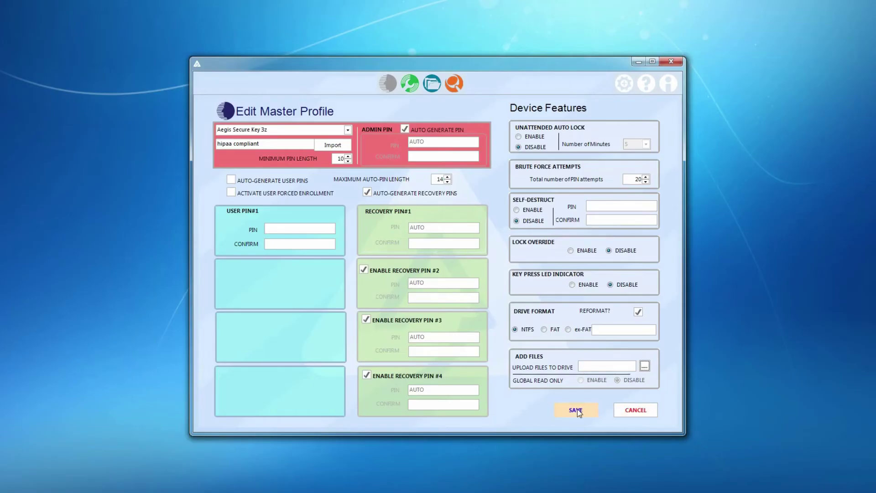
Save the profile without user PINs, overwrite the existing one, and proceed to drive configuration.
click(576, 409)
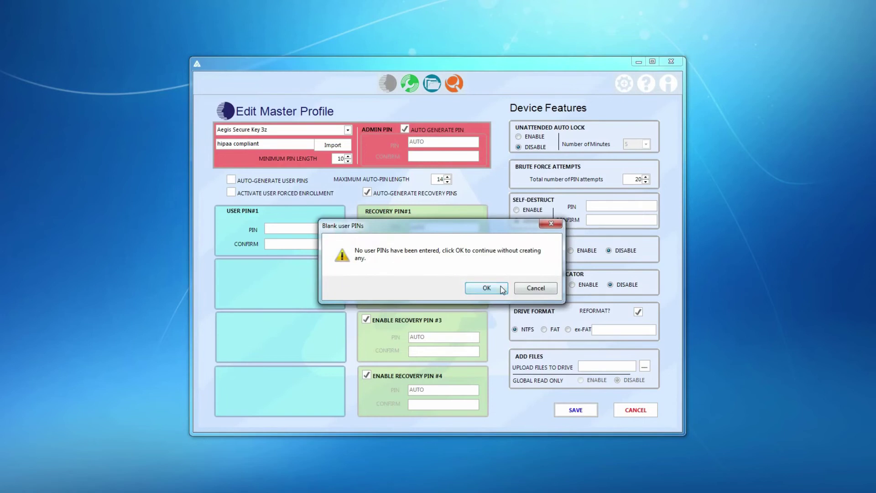
click(502, 290)
click(466, 299)
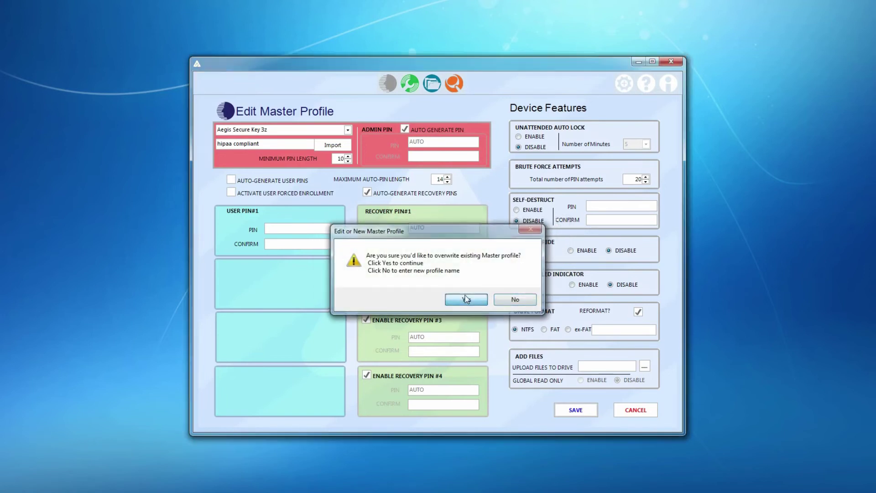
click(465, 292)
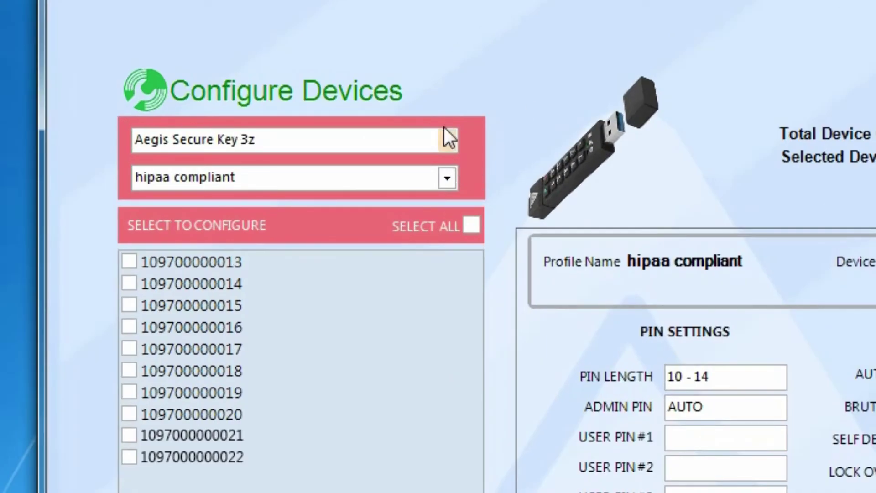
Keep Aegis Secure Key 3z and 'hipaa compliant' selected, select all ten drives, and apply.
click(445, 138)
click(446, 138)
click(447, 176)
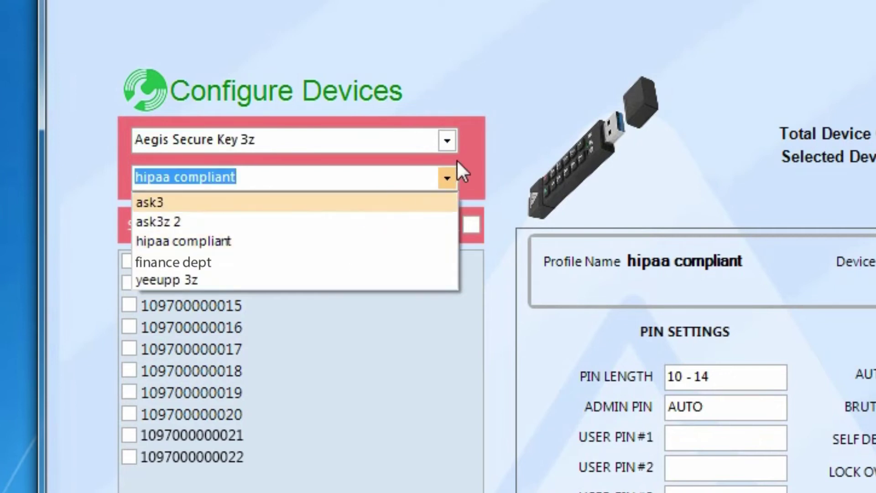
click(383, 182)
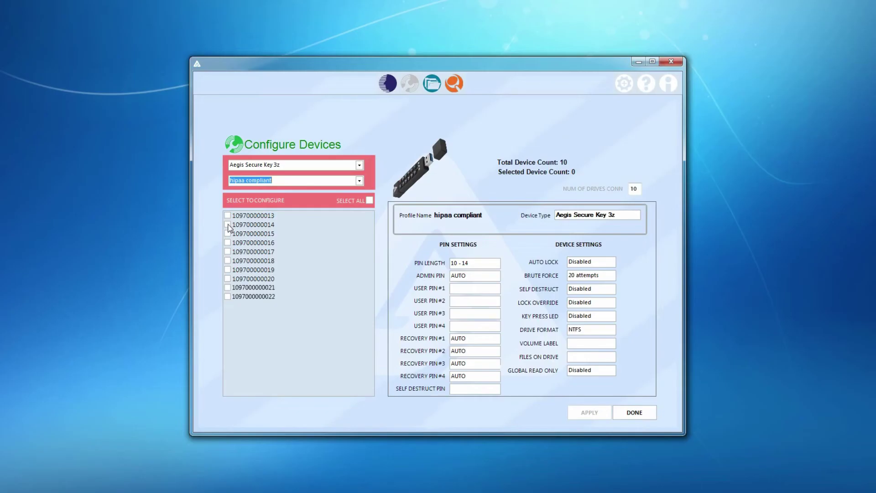
click(130, 283)
click(130, 327)
click(369, 200)
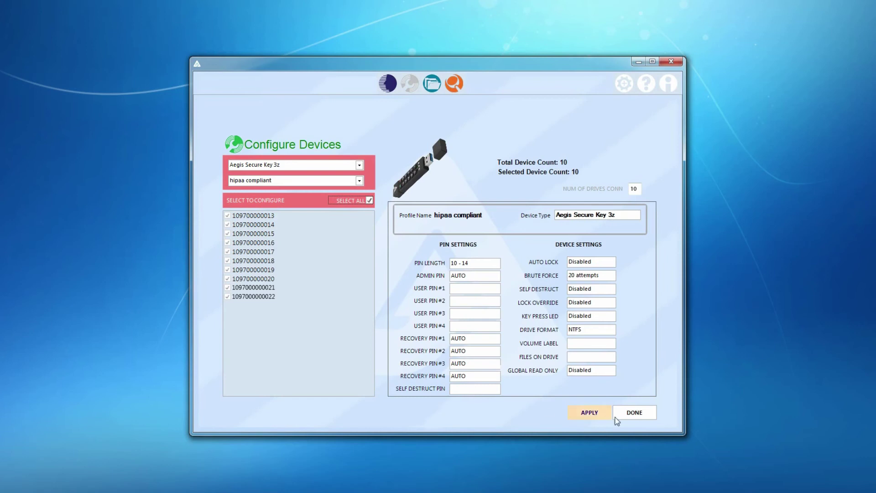
click(590, 414)
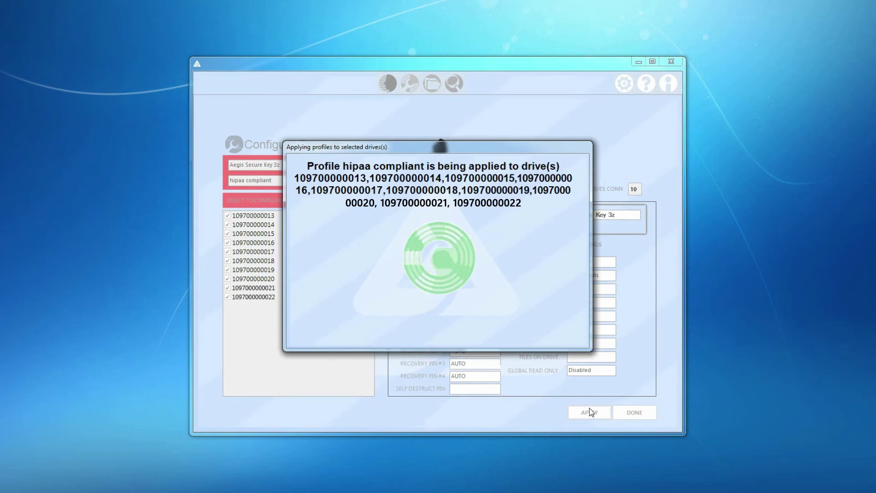
Review the 'hipaa compliant' profile under Aegis Secure Key 3z in Manage Profiles, then open Query Database.
click(493, 274)
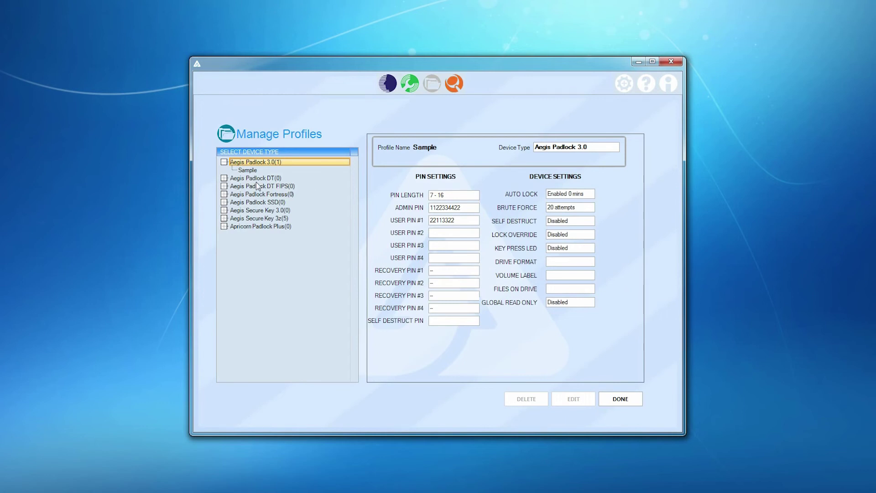
click(267, 219)
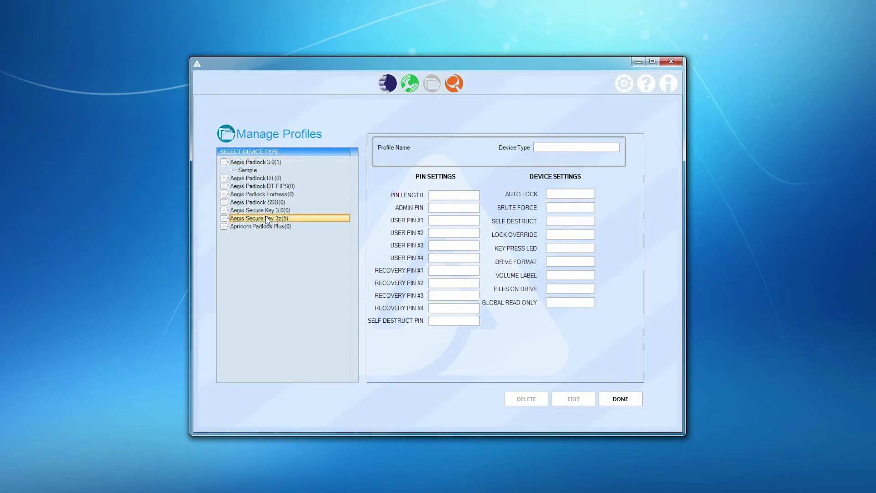
double_click(267, 219)
click(252, 259)
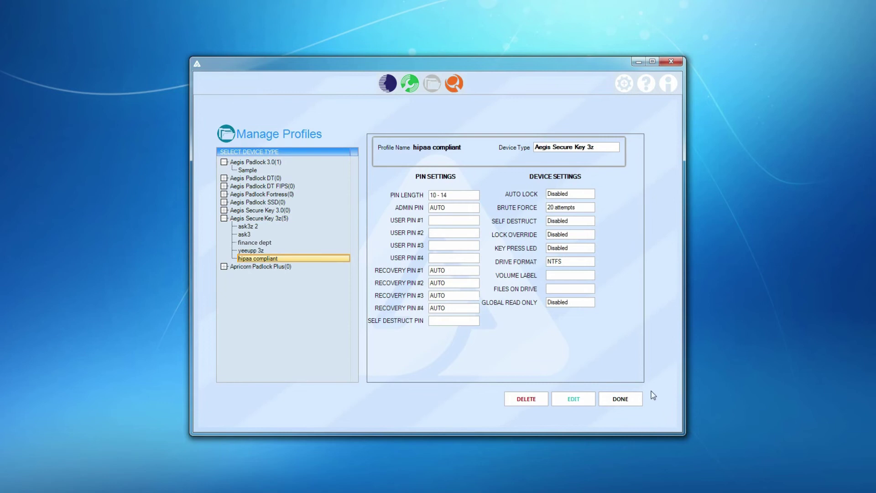
click(621, 399)
click(555, 270)
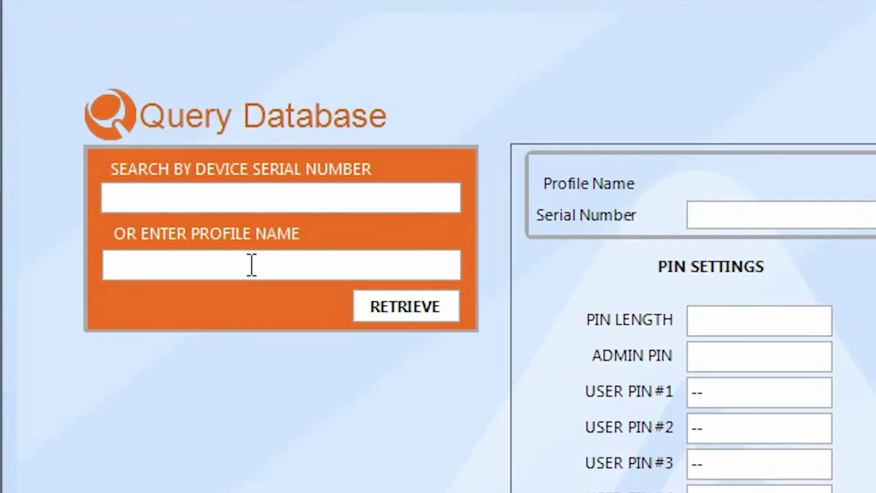
click(251, 265)
text(hipaa)
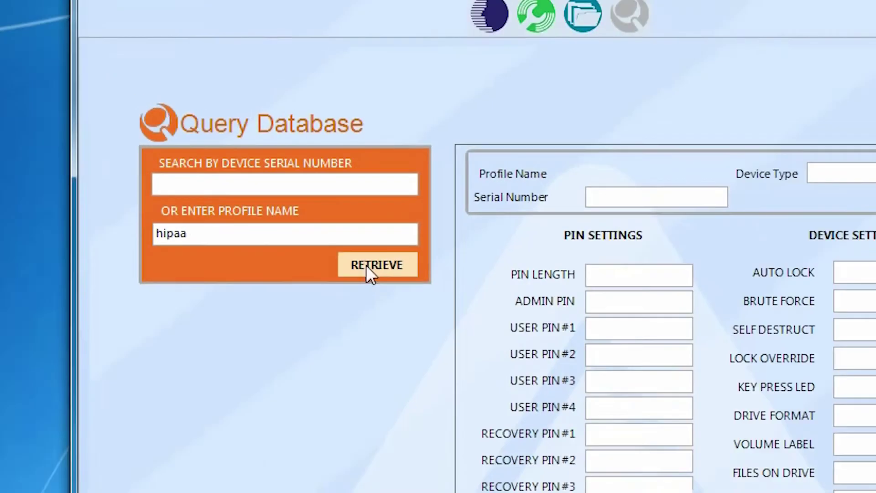
click(402, 310)
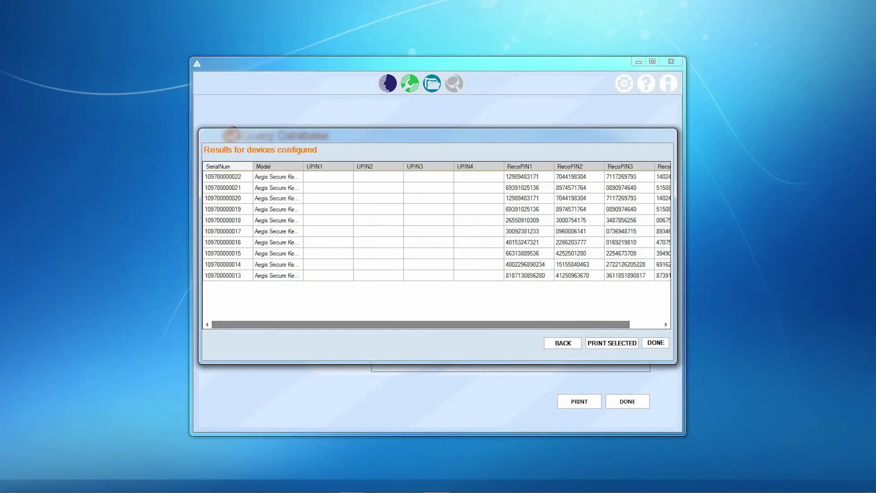
click(224, 275)
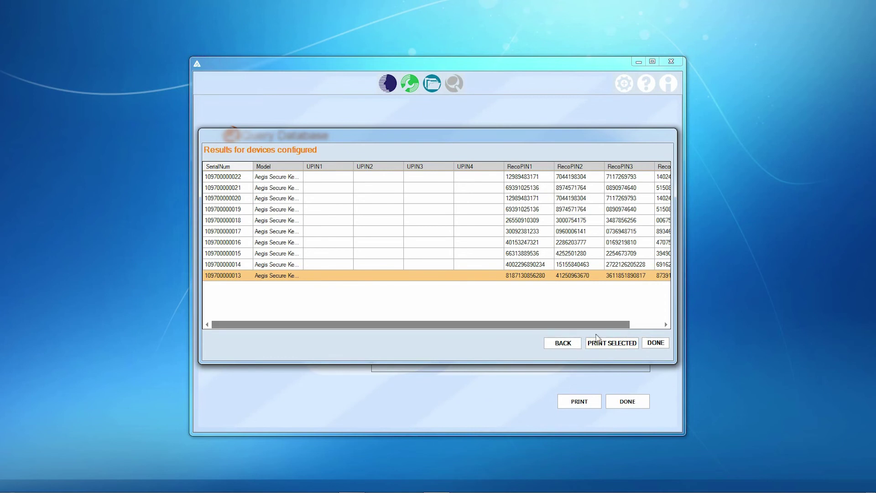
click(560, 345)
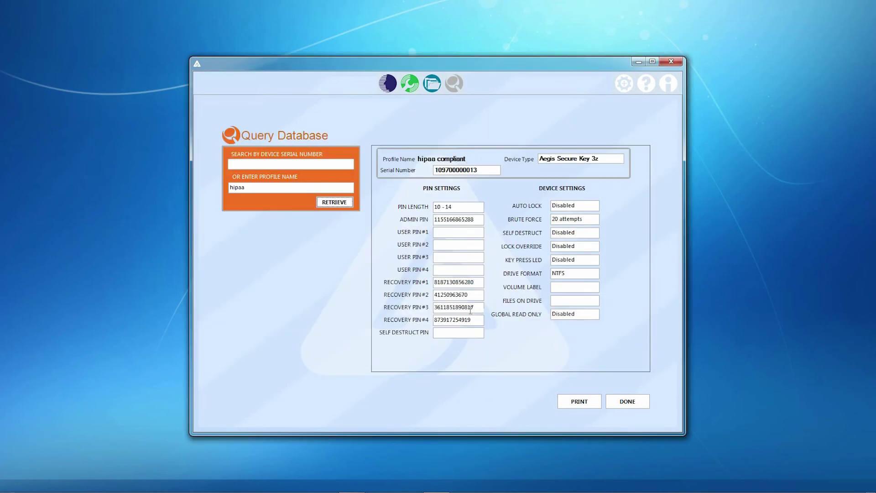
click(624, 84)
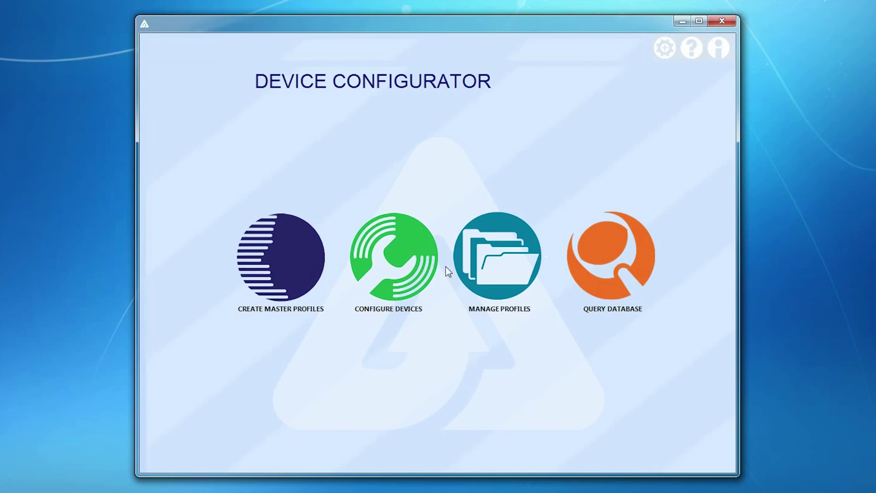
click(417, 236)
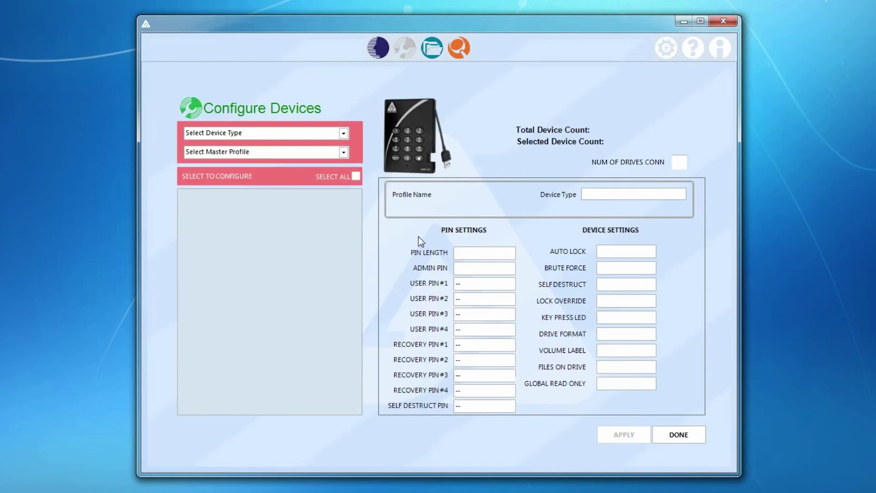
click(344, 134)
click(256, 202)
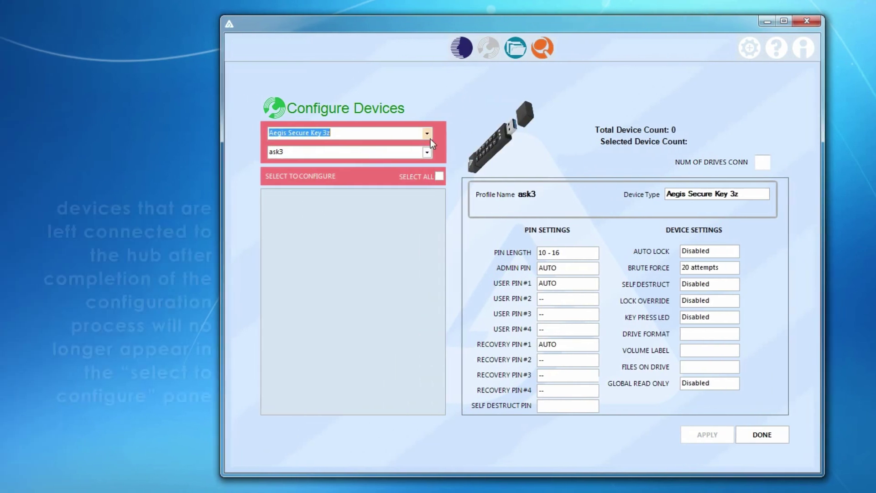
click(415, 152)
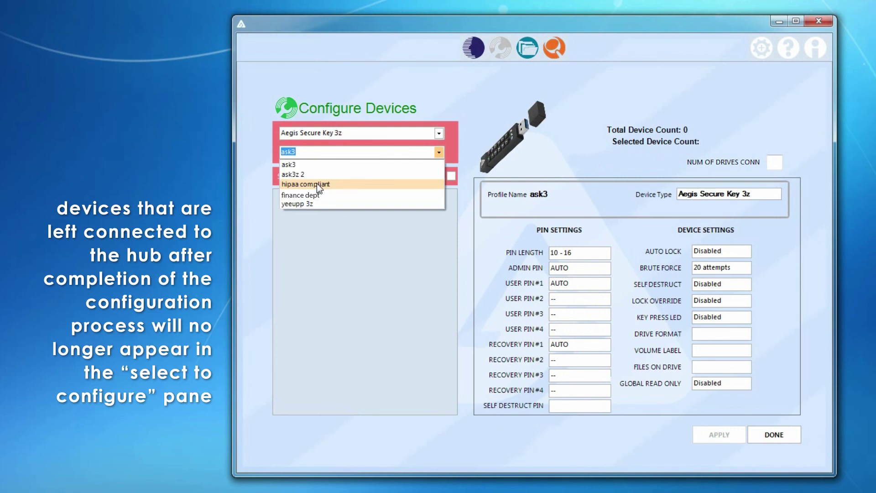
click(316, 184)
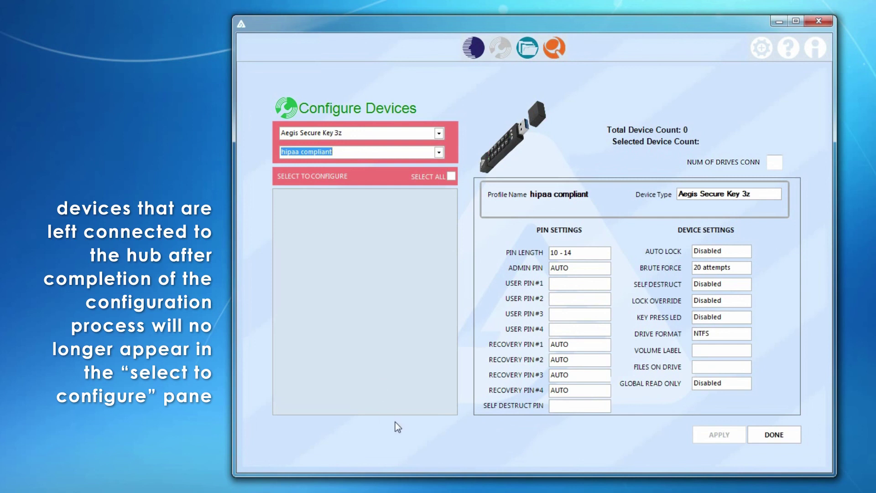
click(785, 436)
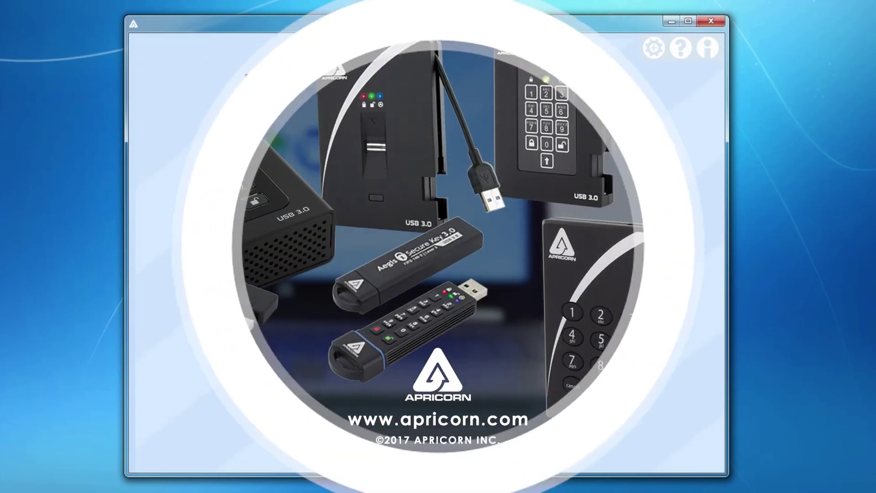